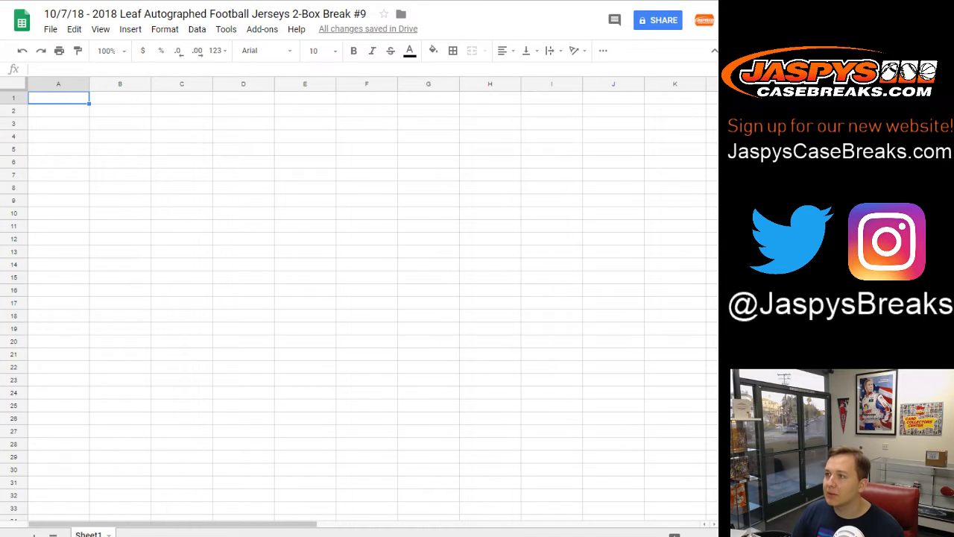
# Roll two dice on the RANDOM.ORG Dice Roller
pyautogui.hotkey('ctrl', 'Tab')
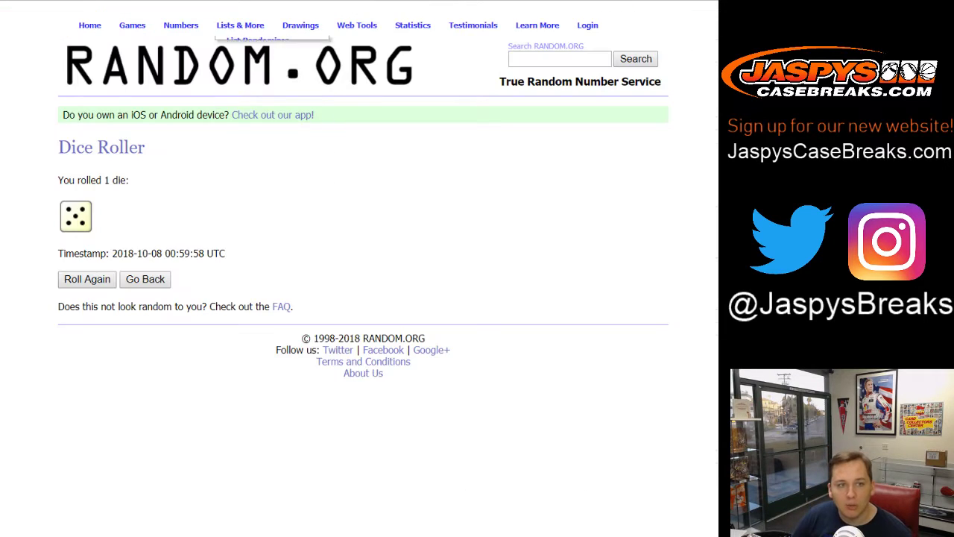
pyautogui.click(145, 278)
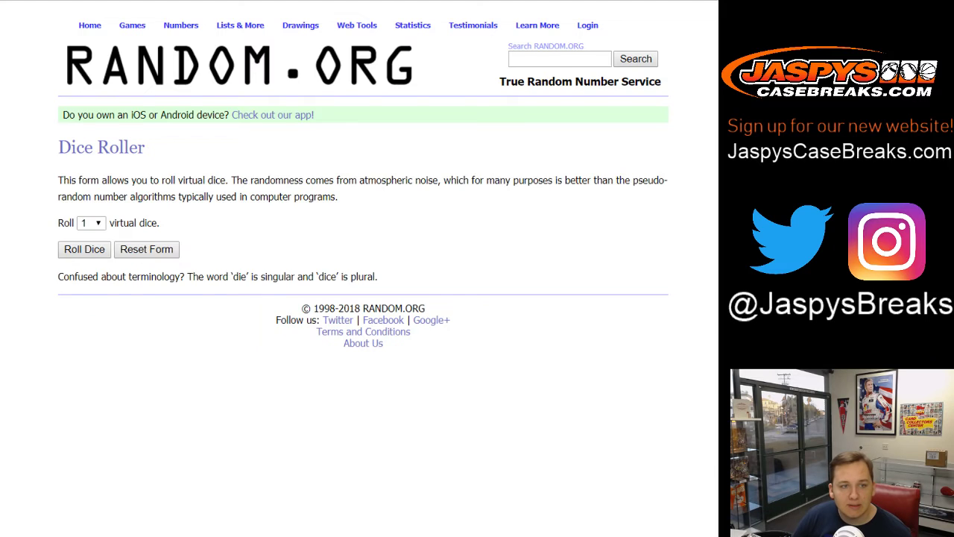
pyautogui.press('Down')
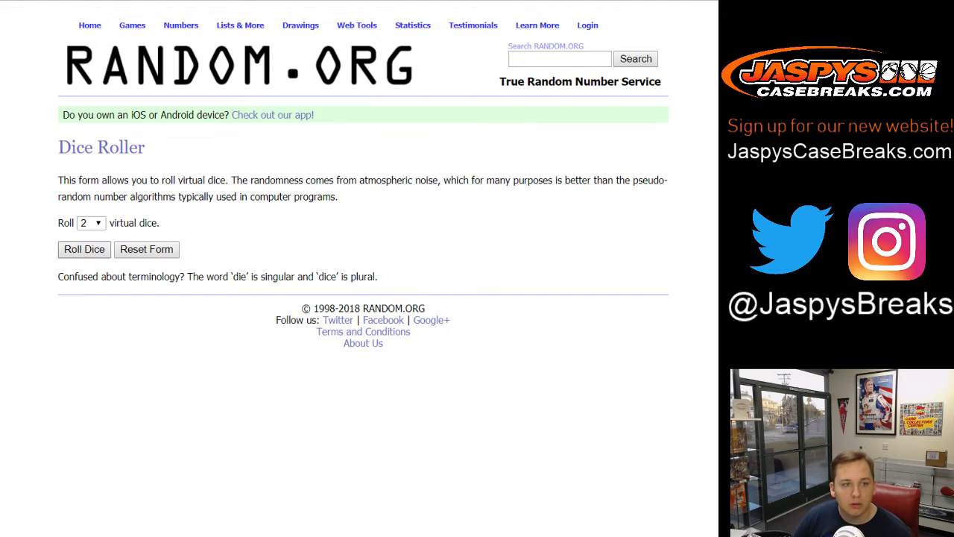
pyautogui.press('Return')
# Review the 32-name buyer list in the RANDOM.ORG List Randomizer
pyautogui.hotkey('ctrl', 'Tab')
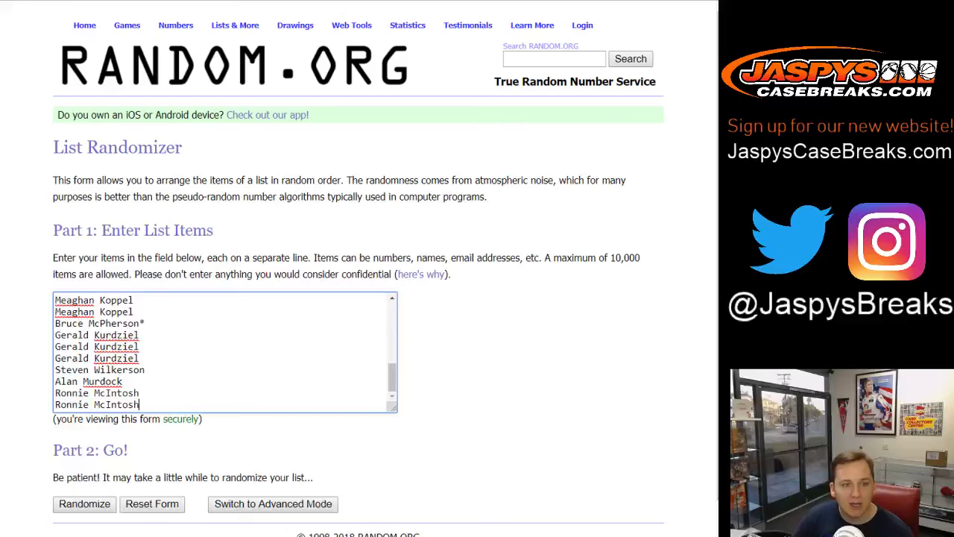
pyautogui.scroll(10, 224, 352)
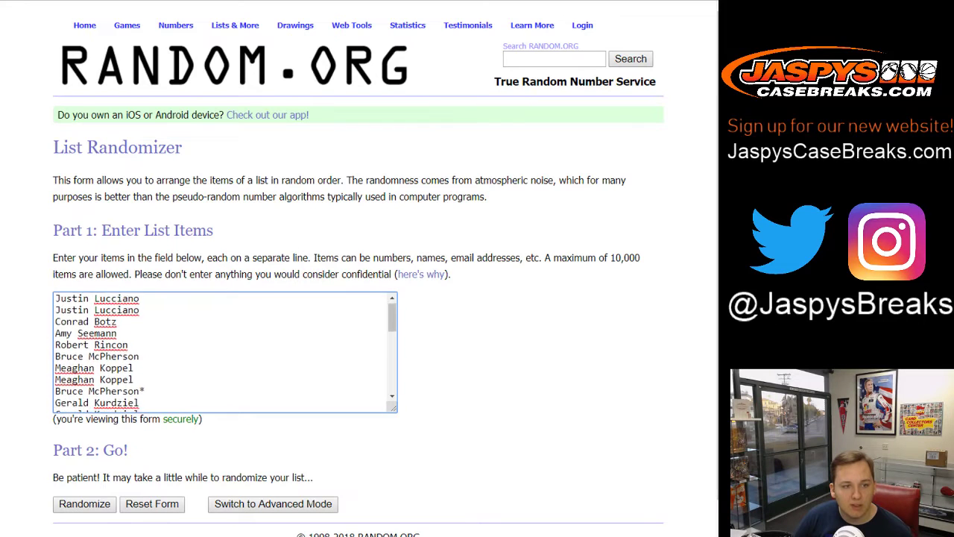
pyautogui.scroll(-2, 224, 352)
pyautogui.scroll(1, 224, 352)
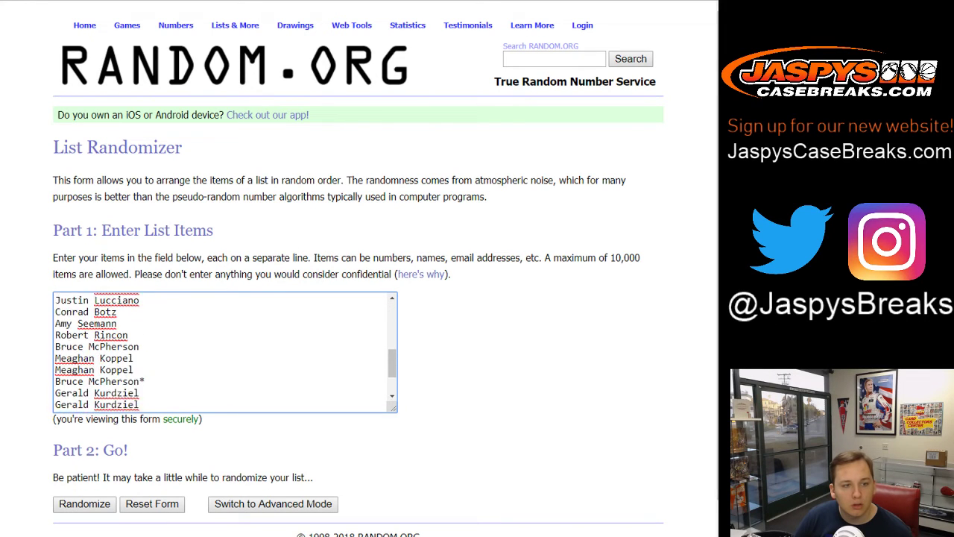
pyautogui.scroll(-2, 223, 352)
pyautogui.scroll(-2, 224, 352)
pyautogui.scroll(2, 223, 352)
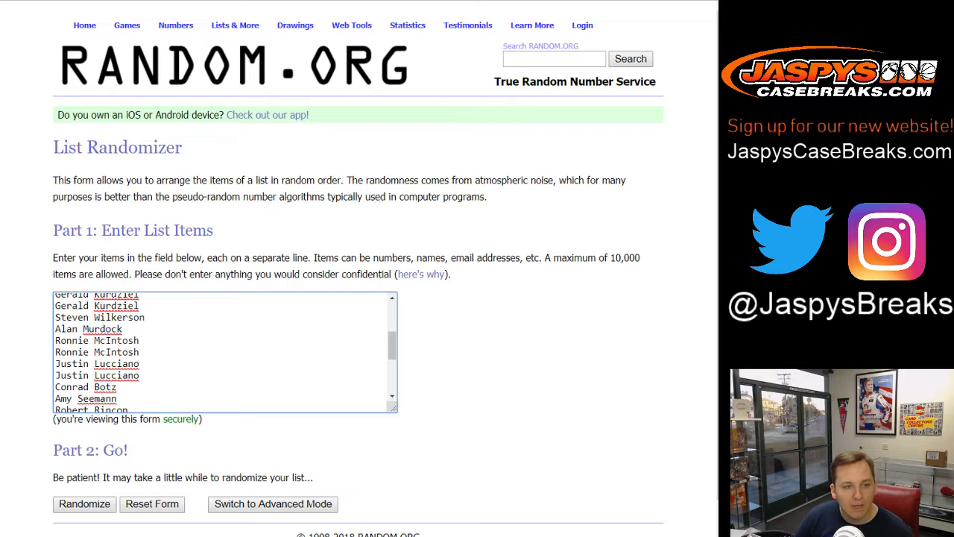
pyautogui.scroll(1, 224, 352)
pyautogui.moveTo(44, 350)
pyautogui.mouseDown()
pyautogui.moveTo(316, 477)
pyautogui.moveTo(187, 504)
pyautogui.mouseUp()
pyautogui.moveTo(396, 407)
pyautogui.mouseDown()
pyautogui.moveTo(447, 436)
pyautogui.moveTo(451, 366)
pyautogui.moveTo(454, 531)
pyautogui.mouseUp()
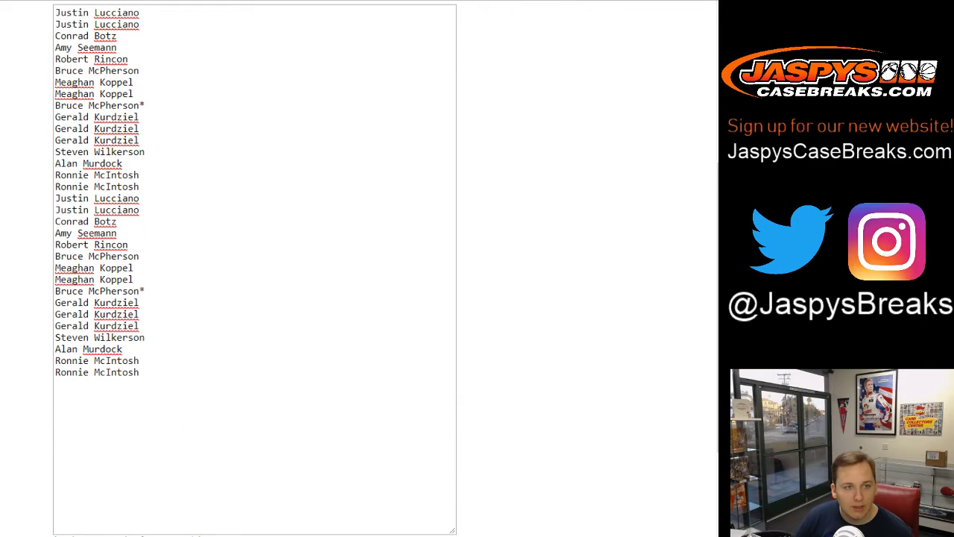
pyautogui.scroll(-2, 254, 269)
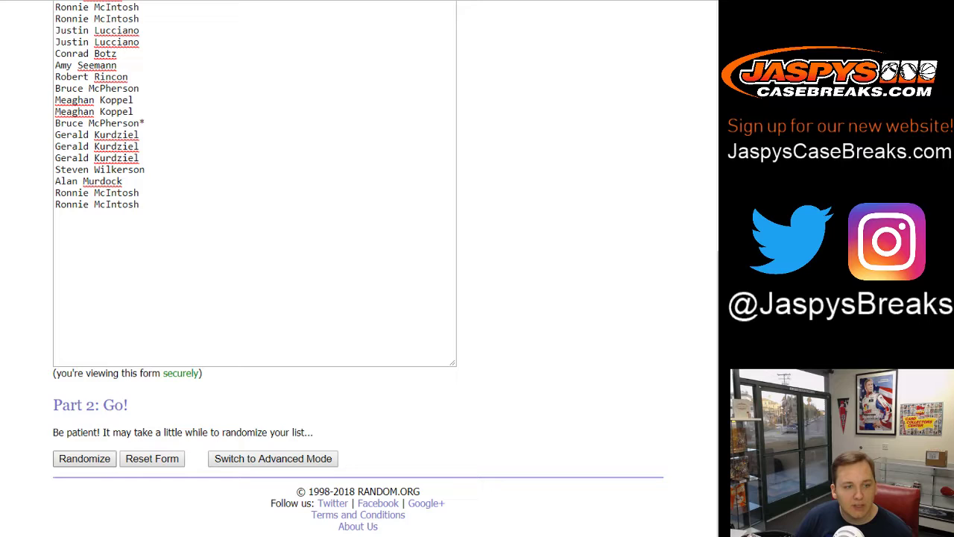
# Shuffle the buyer list five times
pyautogui.click(84, 458)
pyautogui.scroll(-3, 358, 268)
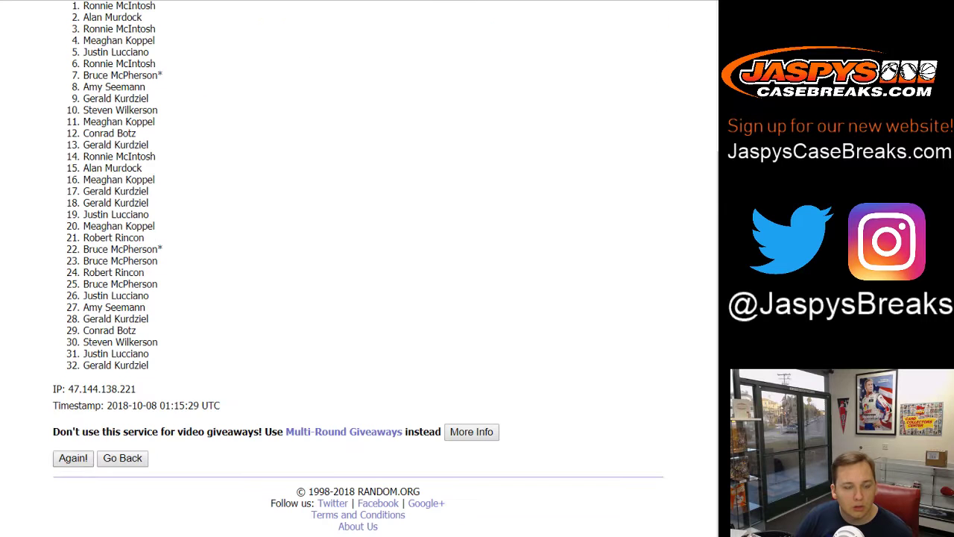
pyautogui.click(73, 457)
pyautogui.scroll(-5, 358, 269)
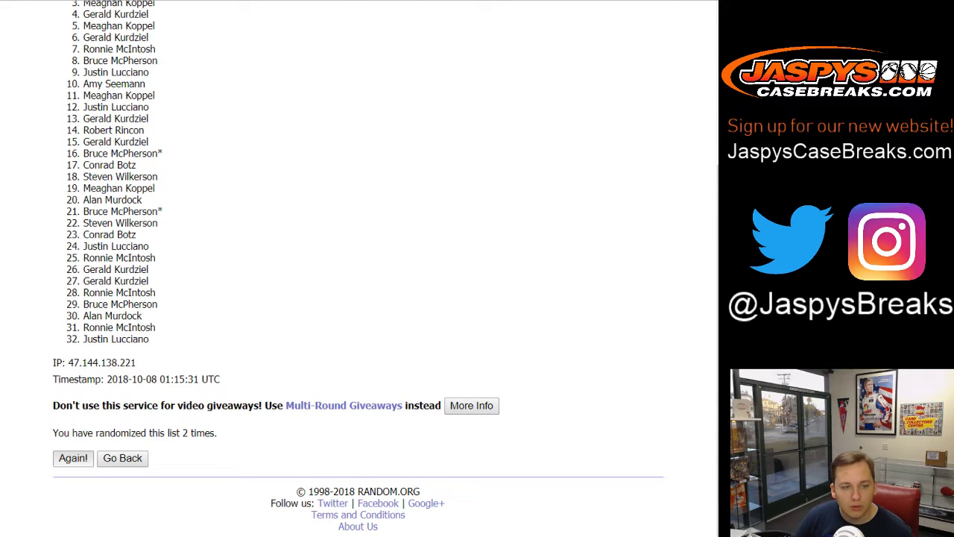
pyautogui.click(74, 458)
pyautogui.scroll(-5, 358, 269)
pyautogui.click(73, 458)
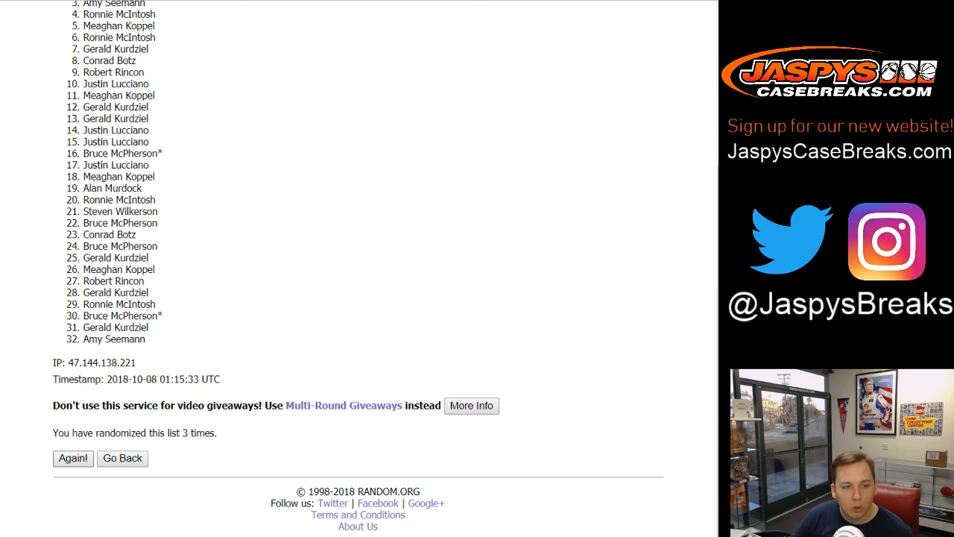
pyautogui.scroll(-5, 357, 269)
pyautogui.click(73, 458)
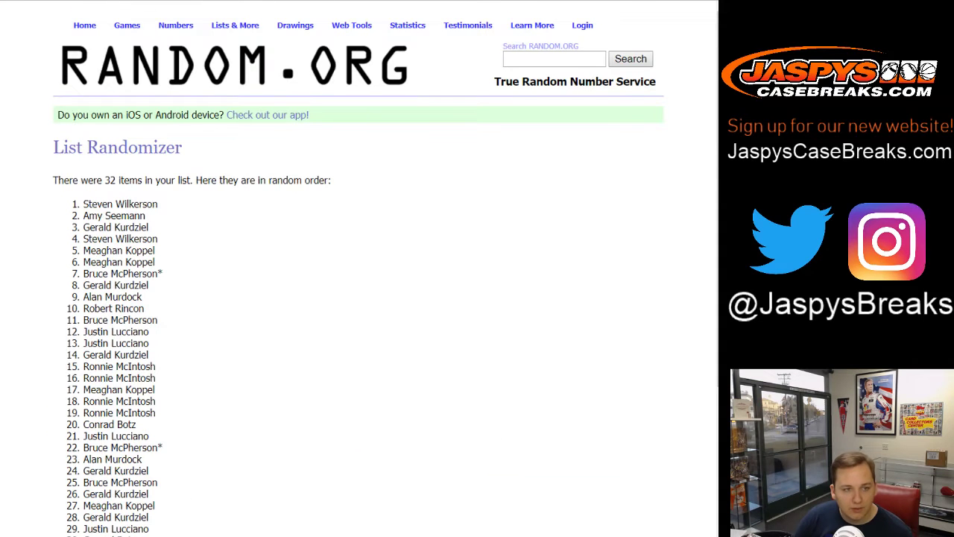
# Paste the shuffled 32 buyer names into column A and widen the column to fit
pyautogui.moveTo(83, 207)
pyautogui.mouseDown()
pyautogui.moveTo(158, 241)
pyautogui.moveTo(157, 360)
pyautogui.moveTo(137, 465)
pyautogui.moveTo(144, 441)
pyautogui.moveTo(83, 209)
pyautogui.moveTo(83, 93)
pyautogui.moveTo(155, 58)
pyautogui.moveTo(83, 82)
pyautogui.mouseUp()
pyautogui.hotkey('ctrl', 'c')
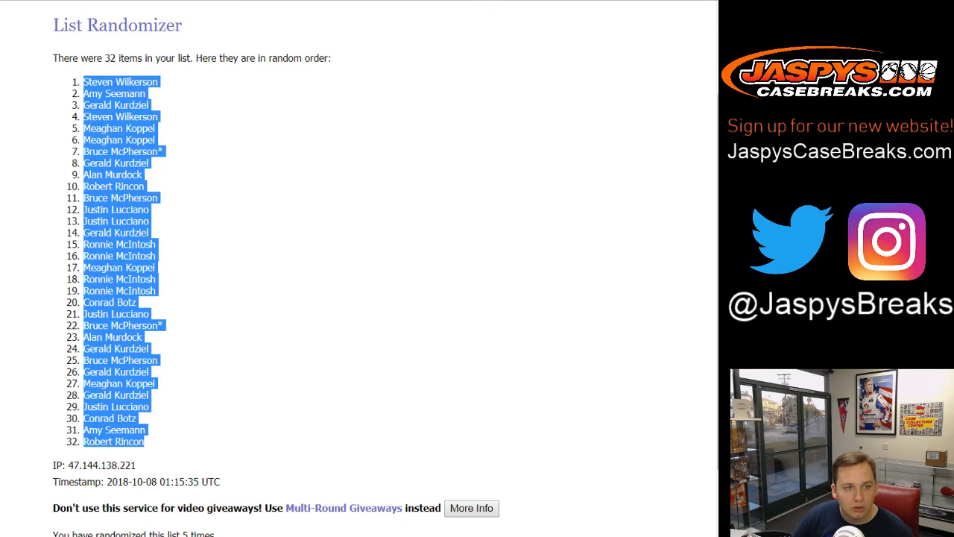
pyautogui.hotkey('alt', 'Tab')
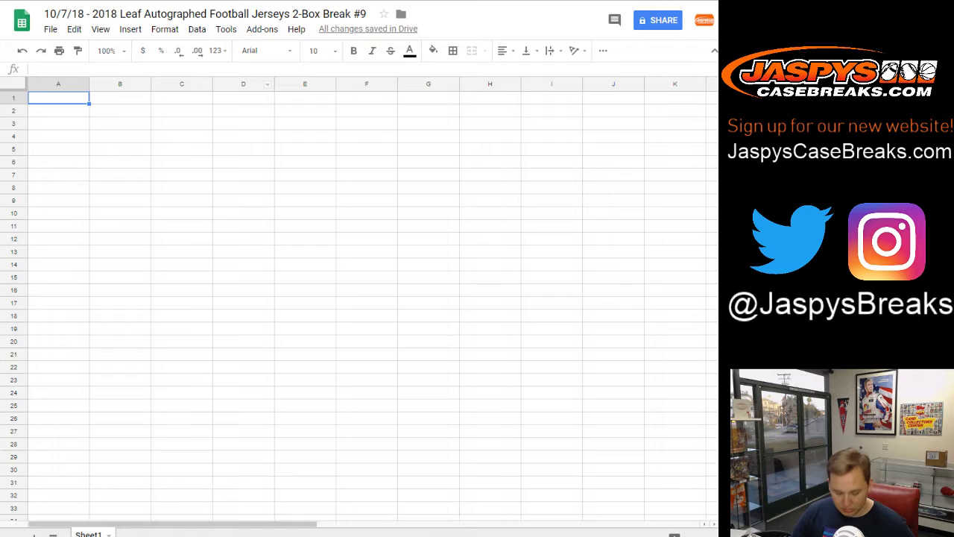
pyautogui.hotkey('ctrl', 'v')
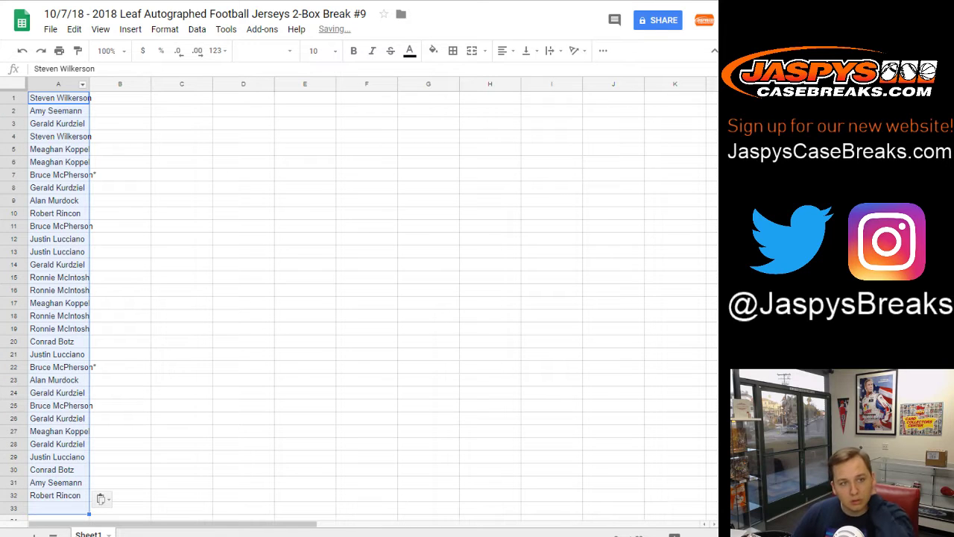
pyautogui.moveTo(89, 83); pyautogui.dragTo(96, 83)
pyautogui.click(126, 97)
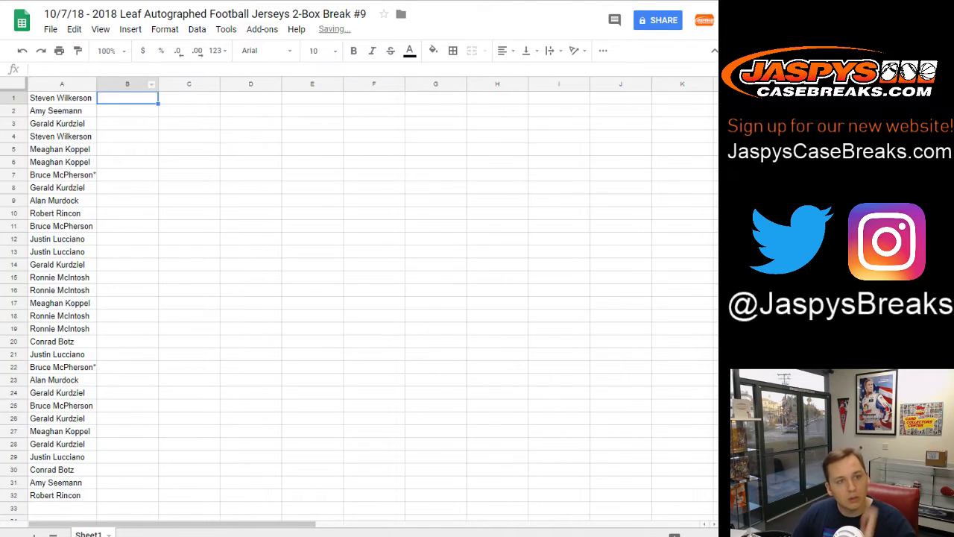
pyautogui.hotkey('alt', 'Tab')
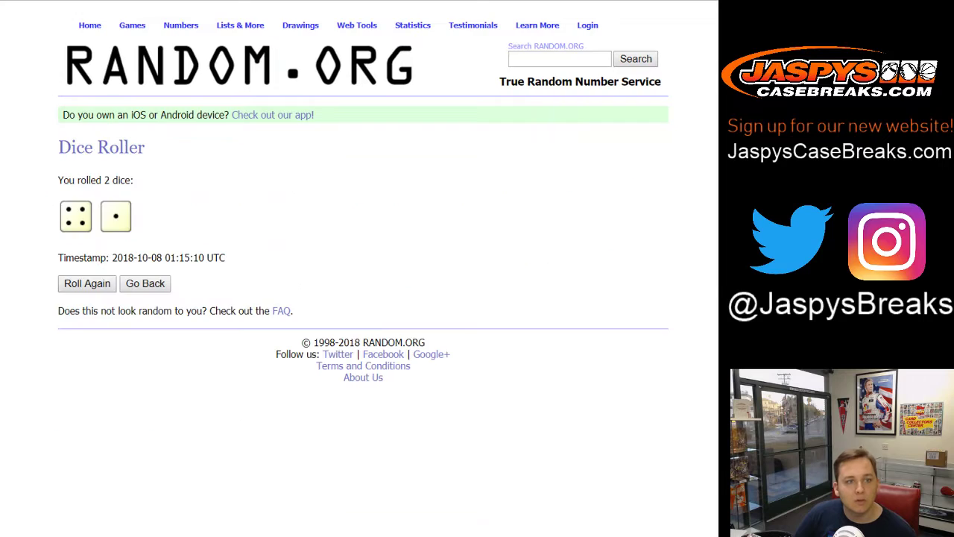
# Shuffle the 32 NFL teams five times and select the final order, Green Bay Packers first
pyautogui.scroll(-2, 358, 269)
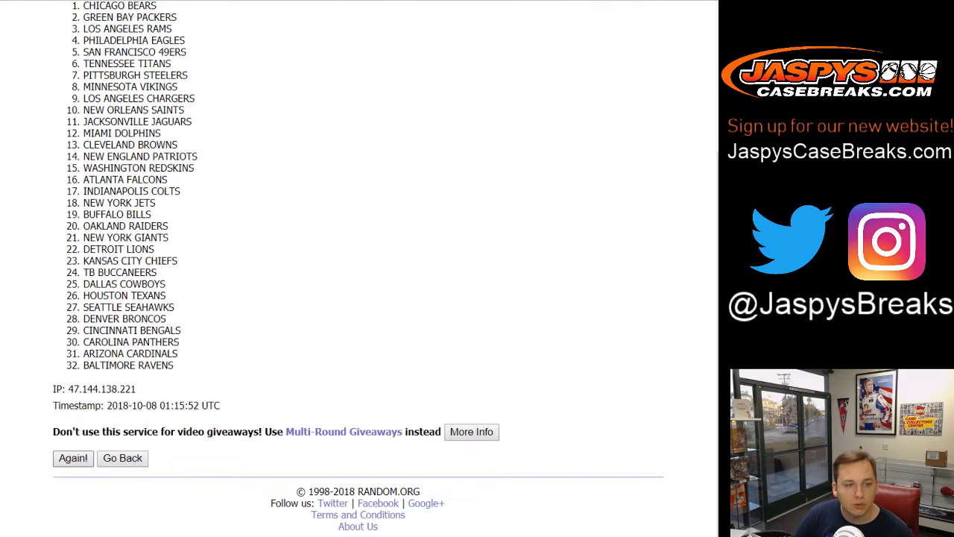
pyautogui.click(73, 457)
pyautogui.click(73, 457)
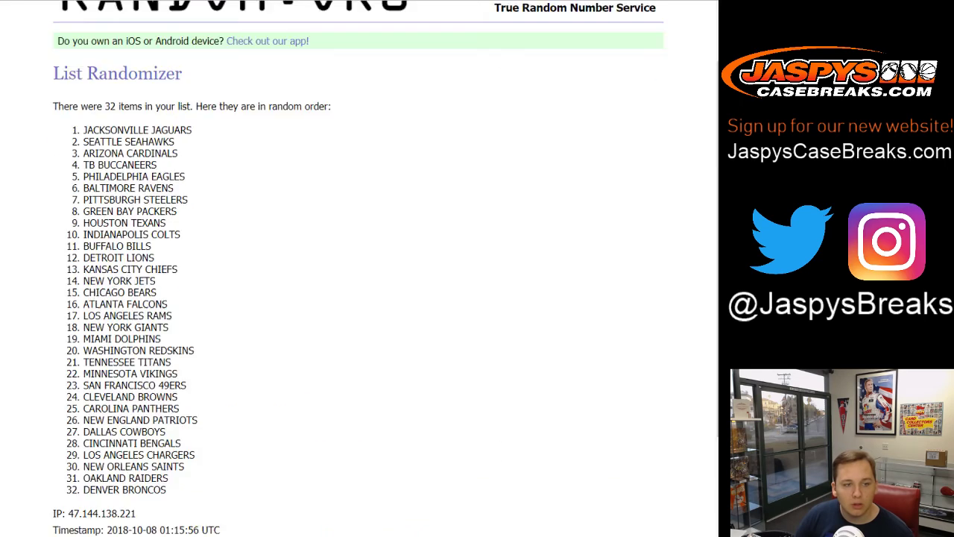
pyautogui.click(73, 457)
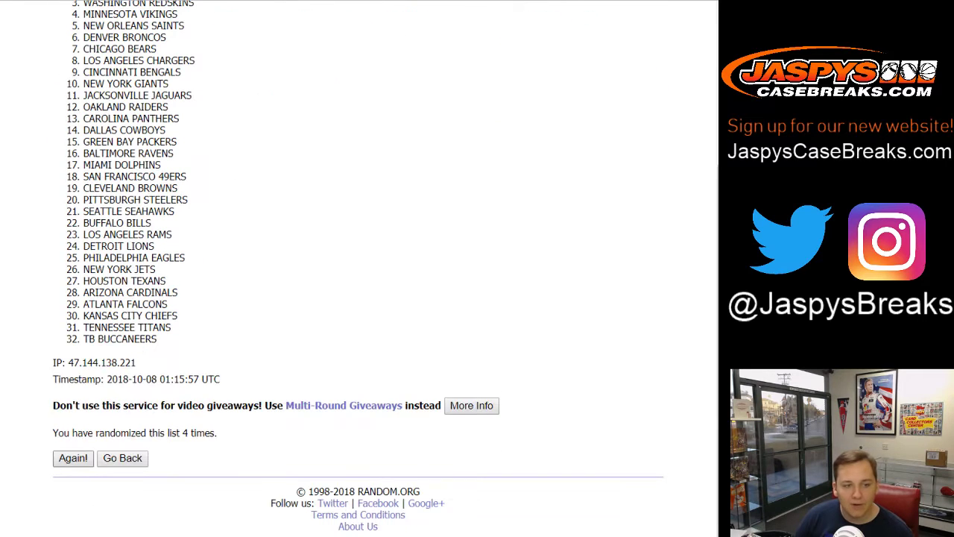
pyautogui.click(73, 458)
pyautogui.moveTo(83, 203)
pyautogui.mouseDown()
pyautogui.moveTo(177, 297)
pyautogui.moveTo(183, 316)
pyautogui.moveTo(168, 339)
pyautogui.mouseUp()
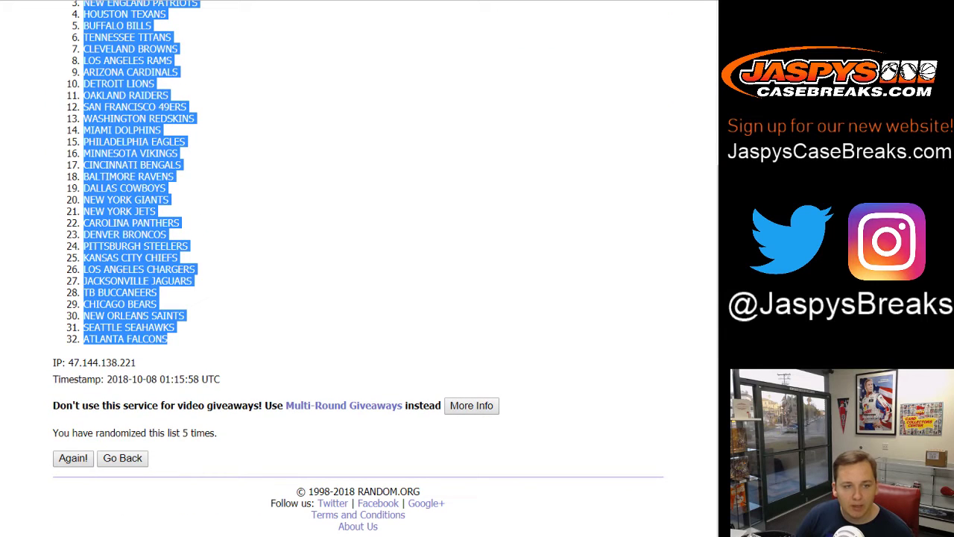
# Paste the 32 shuffled teams into column B and fit the column to the longest name
pyautogui.hotkey('alt', 'Tab')
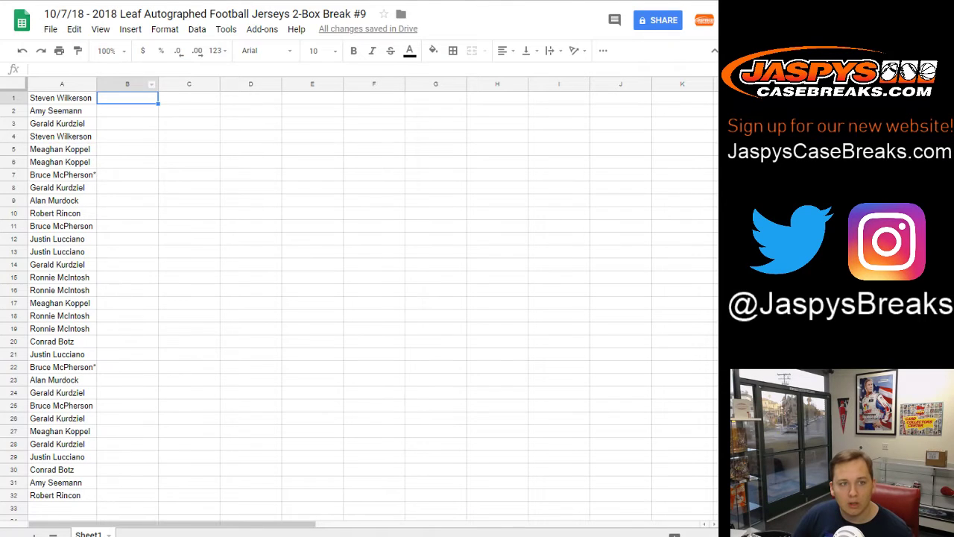
pyautogui.hotkey('ctrl', 'v')
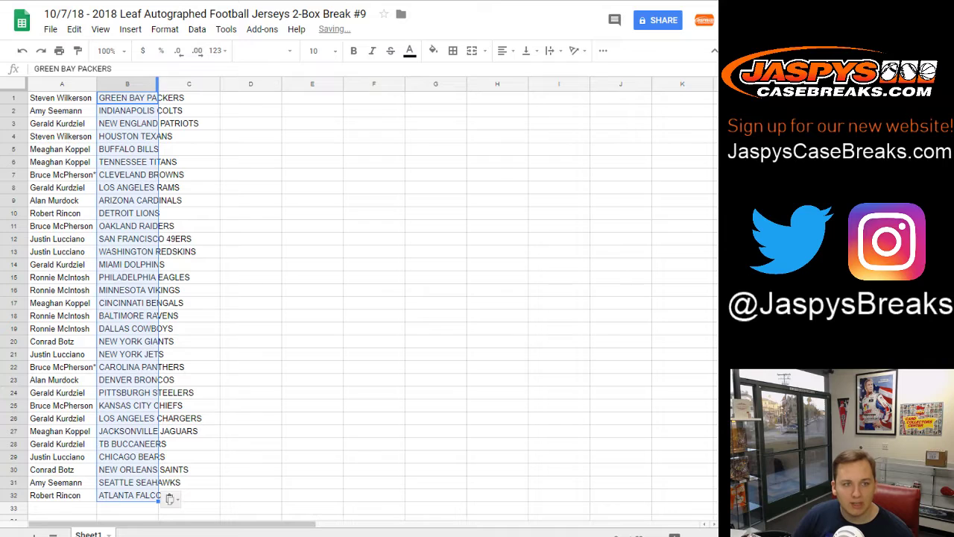
pyautogui.doubleClick(157, 84)
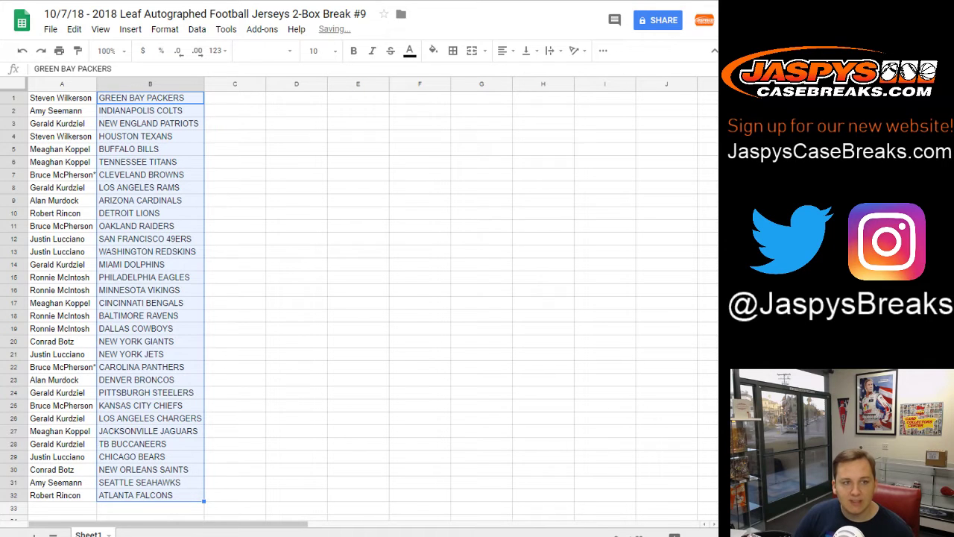
pyautogui.click(150, 98)
# Check each buyer–team pairing down column B, from Buffalo Bills through Atlanta Falcons
pyautogui.click(149, 111)
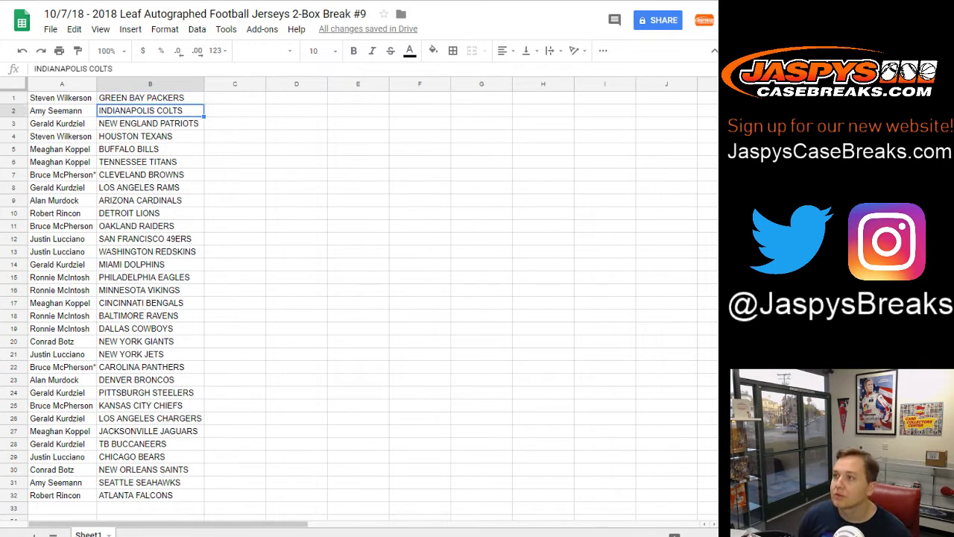
pyautogui.click(150, 123)
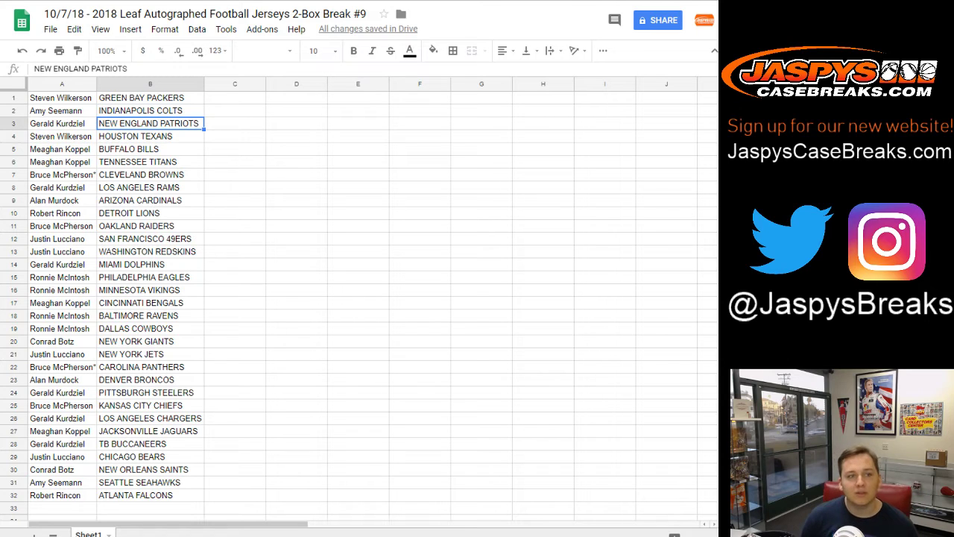
pyautogui.click(150, 136)
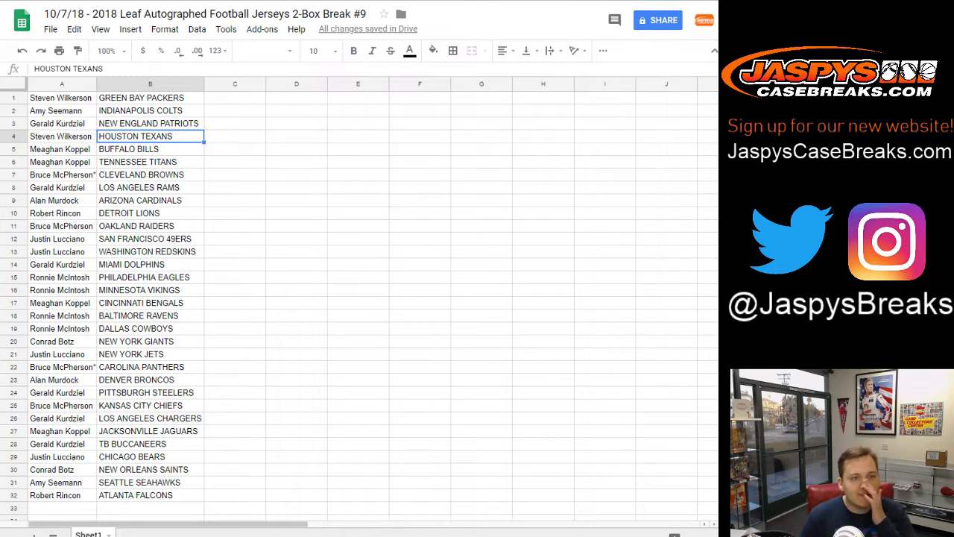
pyautogui.click(150, 149)
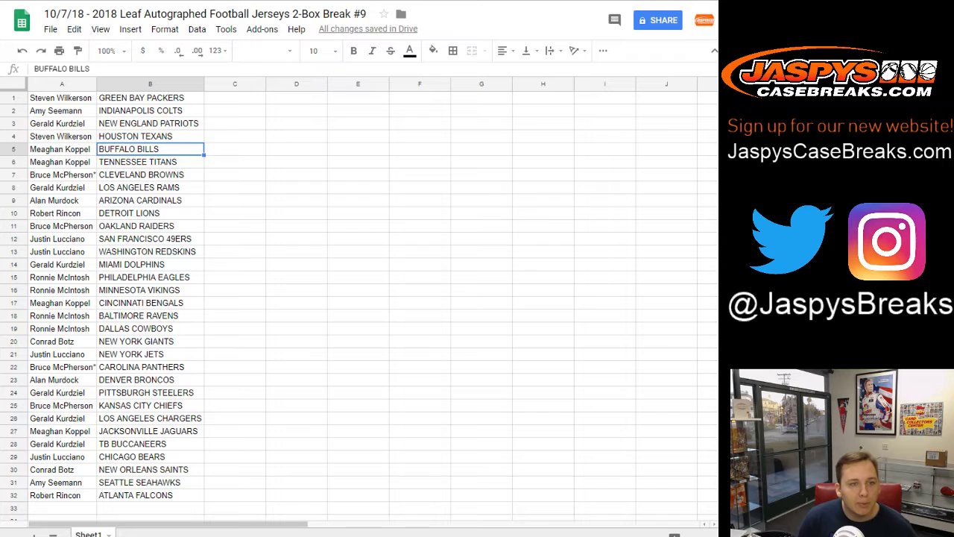
pyautogui.click(149, 161)
pyautogui.click(62, 174)
pyautogui.click(150, 174)
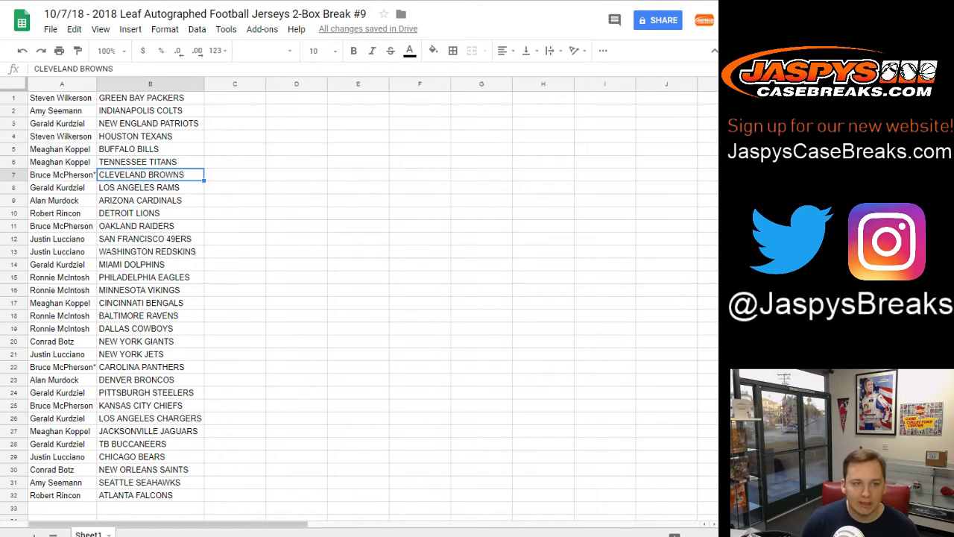
pyautogui.click(150, 187)
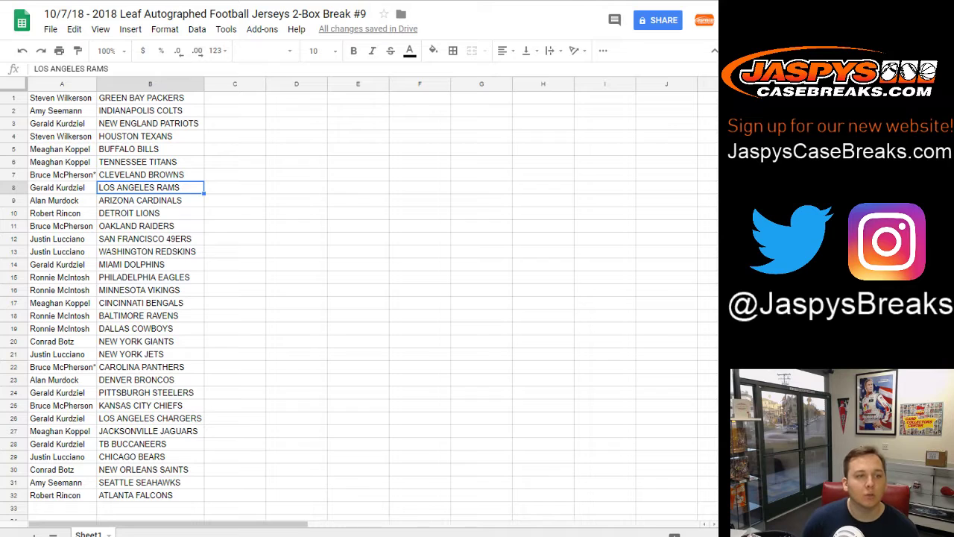
pyautogui.click(150, 199)
pyautogui.click(150, 212)
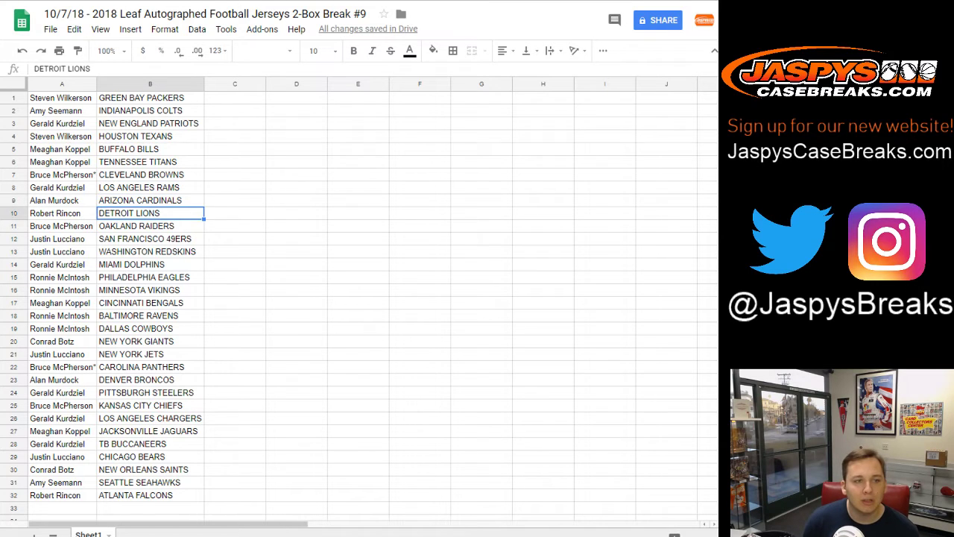
pyautogui.click(150, 225)
pyautogui.click(150, 239)
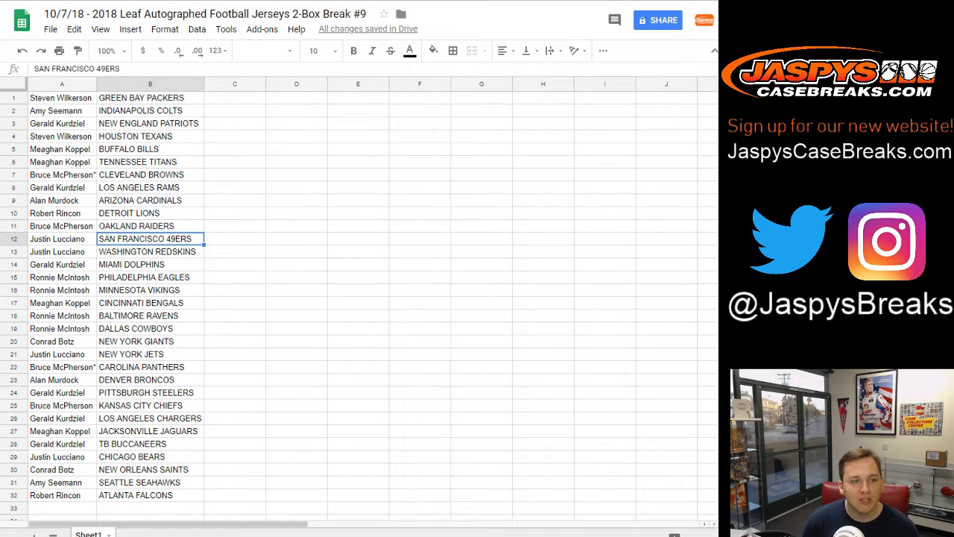
pyautogui.click(150, 251)
pyautogui.click(150, 264)
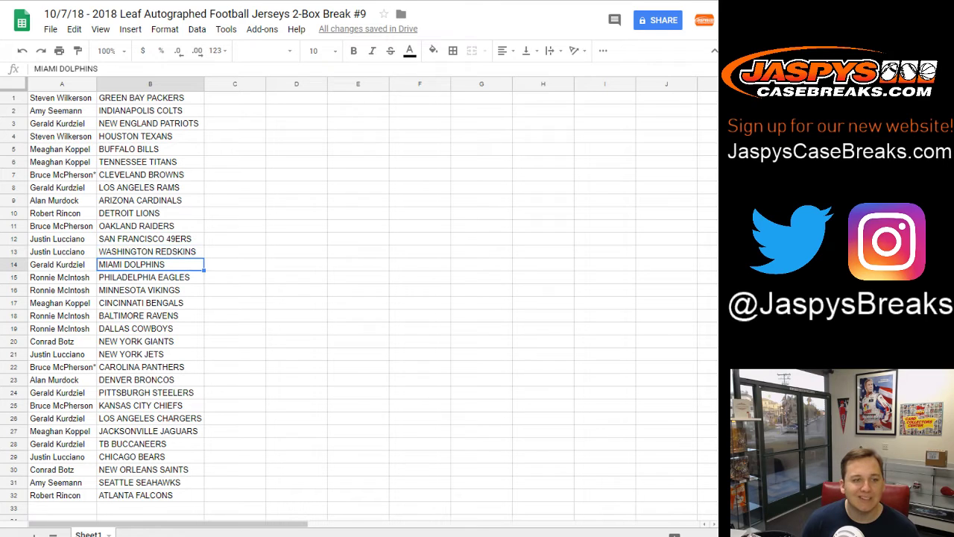
pyautogui.click(150, 277)
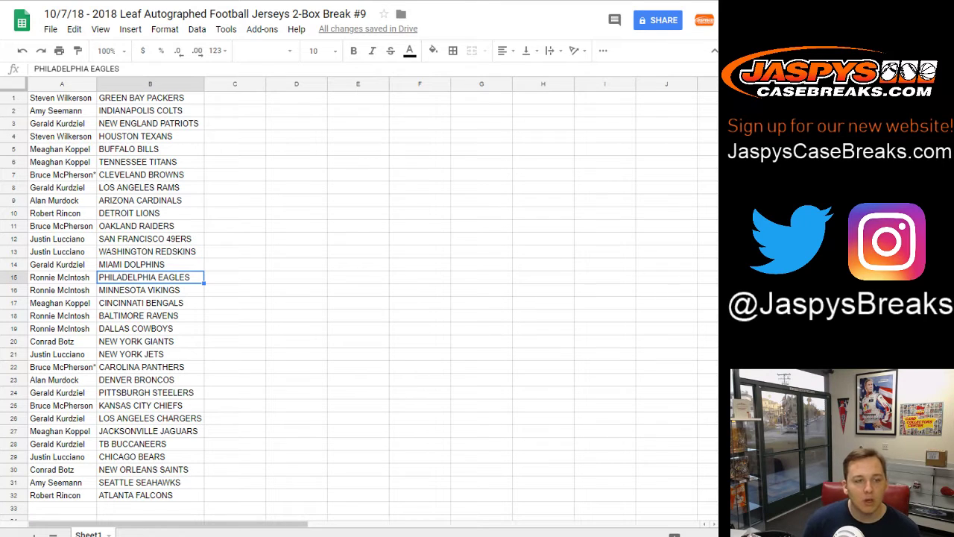
pyautogui.click(149, 289)
pyautogui.click(149, 302)
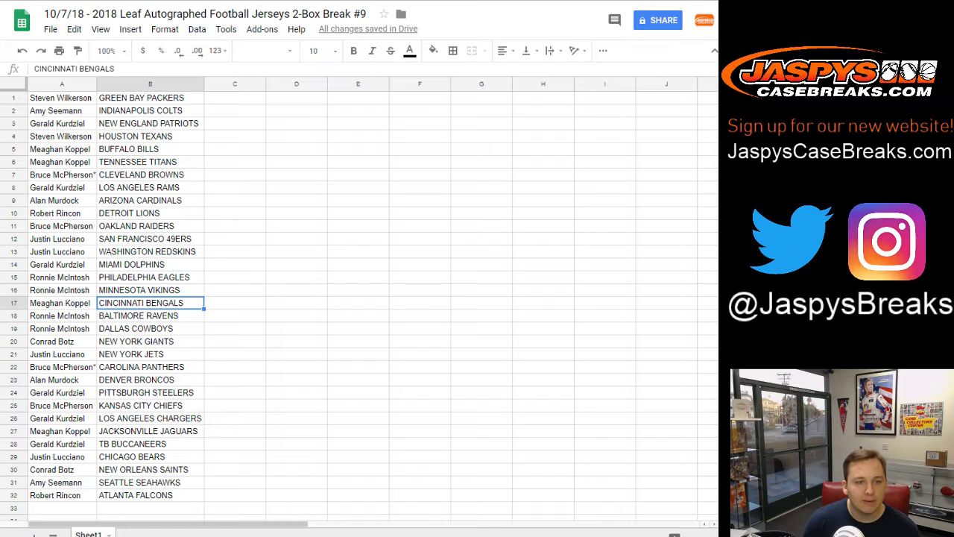
pyautogui.click(150, 315)
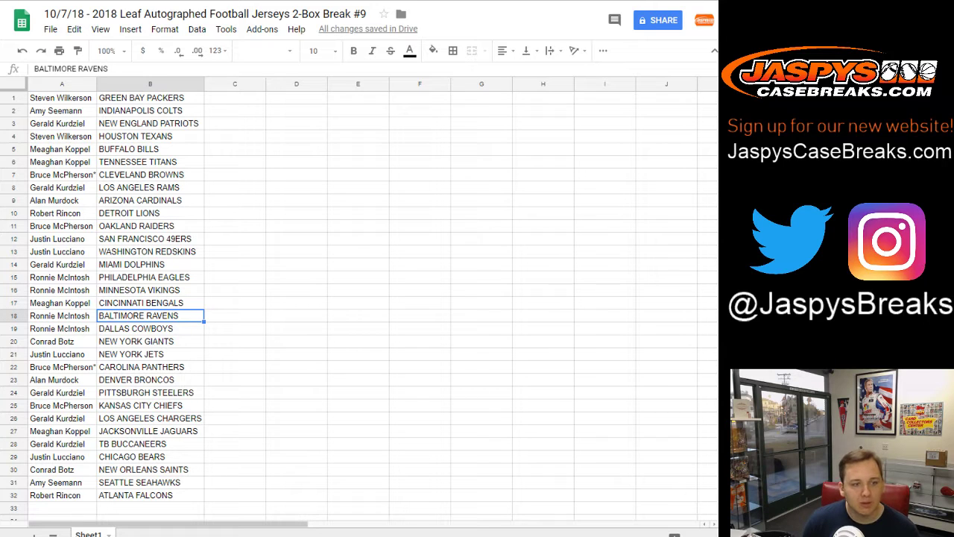
pyautogui.click(150, 328)
pyautogui.click(150, 340)
pyautogui.click(149, 354)
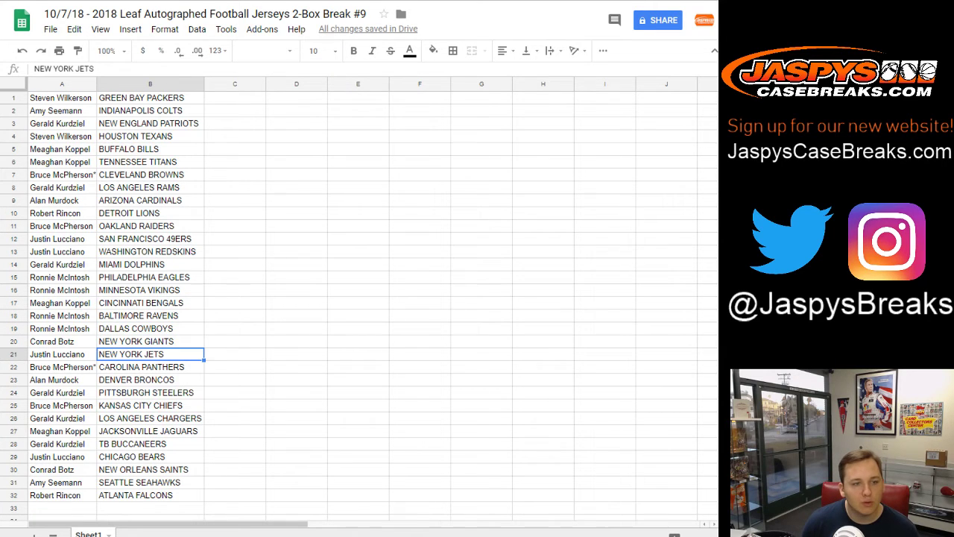
pyautogui.click(150, 366)
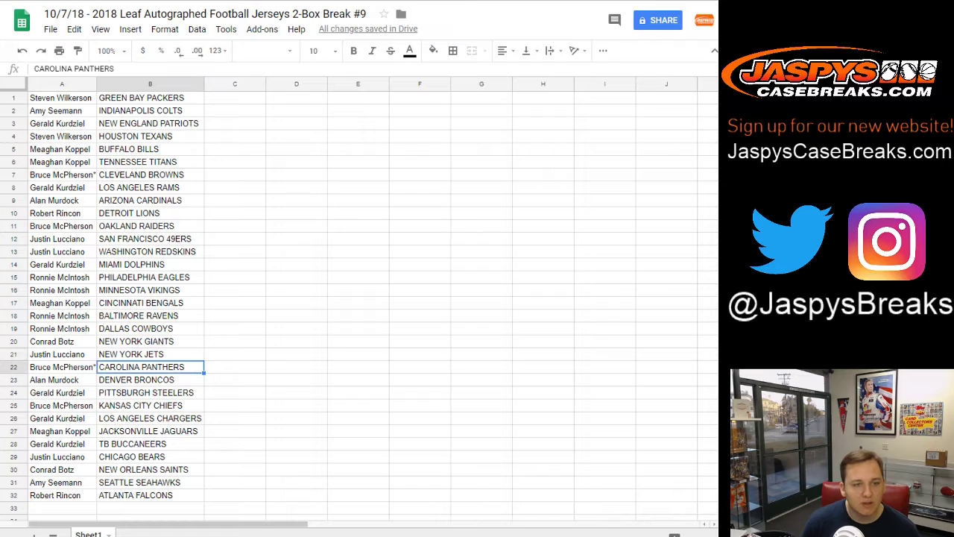
pyautogui.click(150, 379)
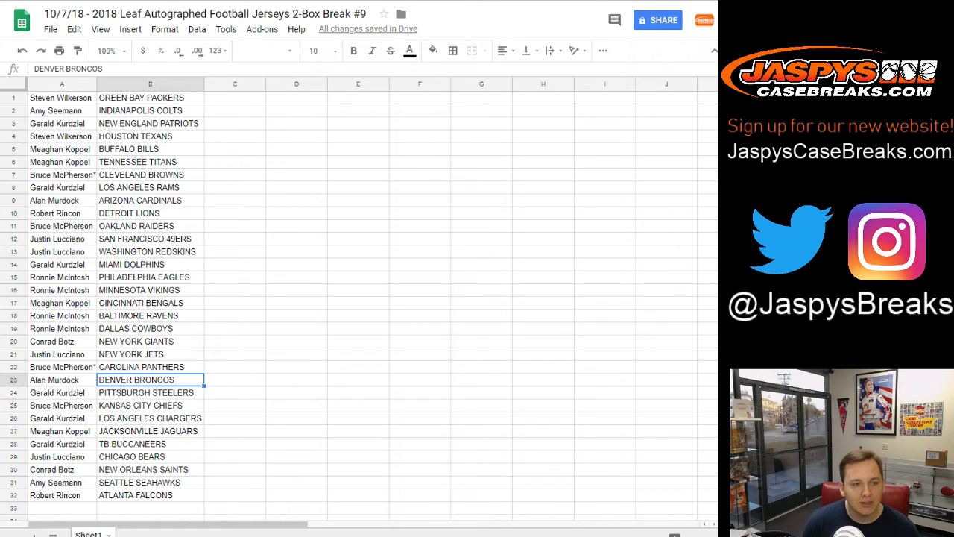
pyautogui.click(150, 392)
pyautogui.click(150, 404)
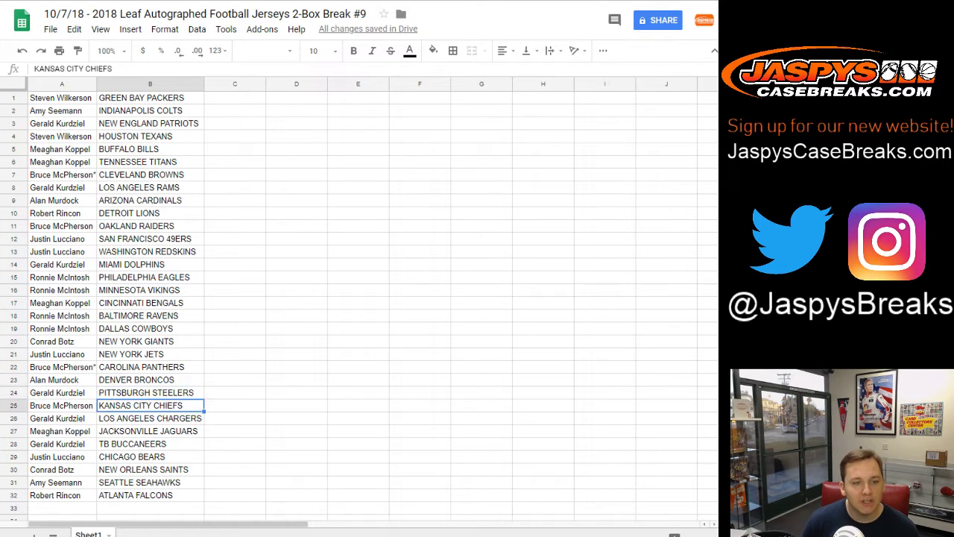
pyautogui.click(150, 418)
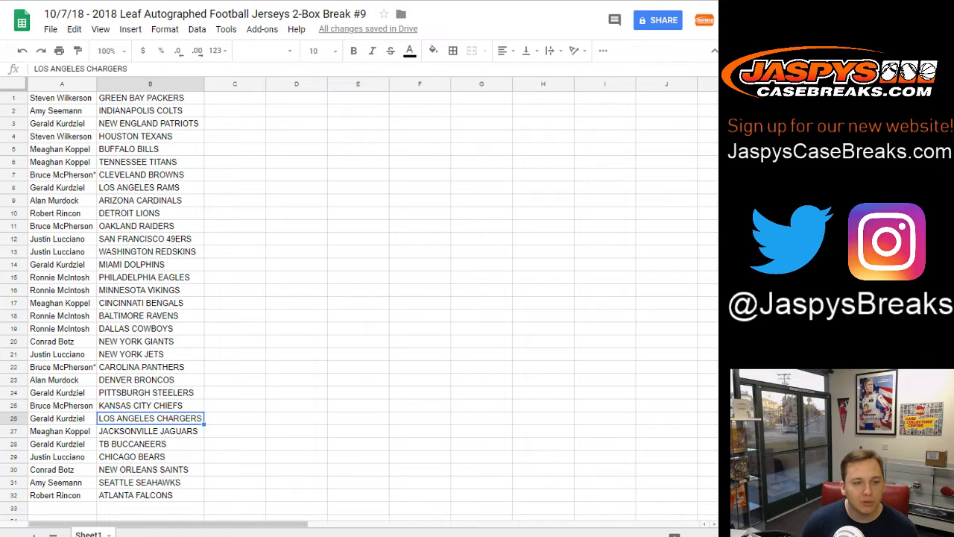
pyautogui.click(149, 431)
pyautogui.click(150, 443)
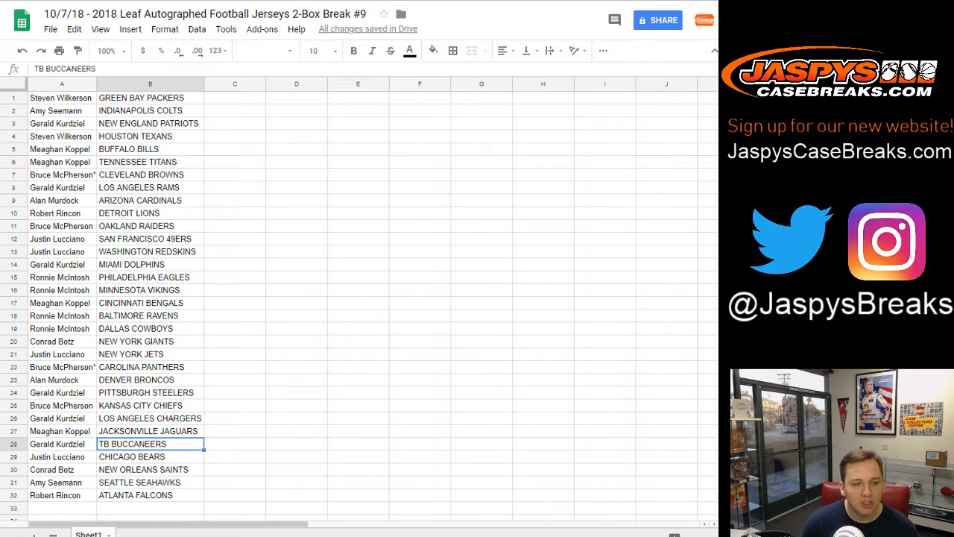
pyautogui.click(150, 456)
pyautogui.click(149, 469)
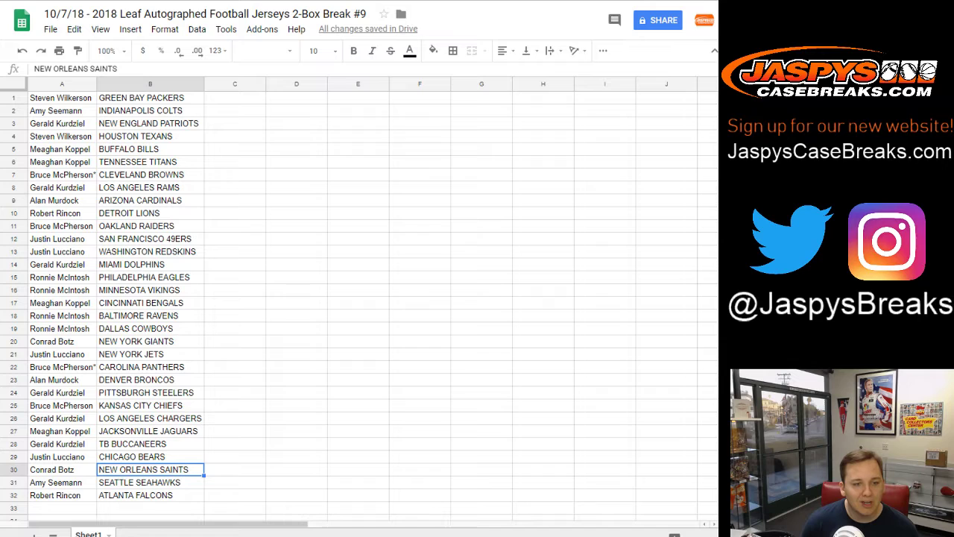
pyautogui.click(150, 481)
pyautogui.click(150, 495)
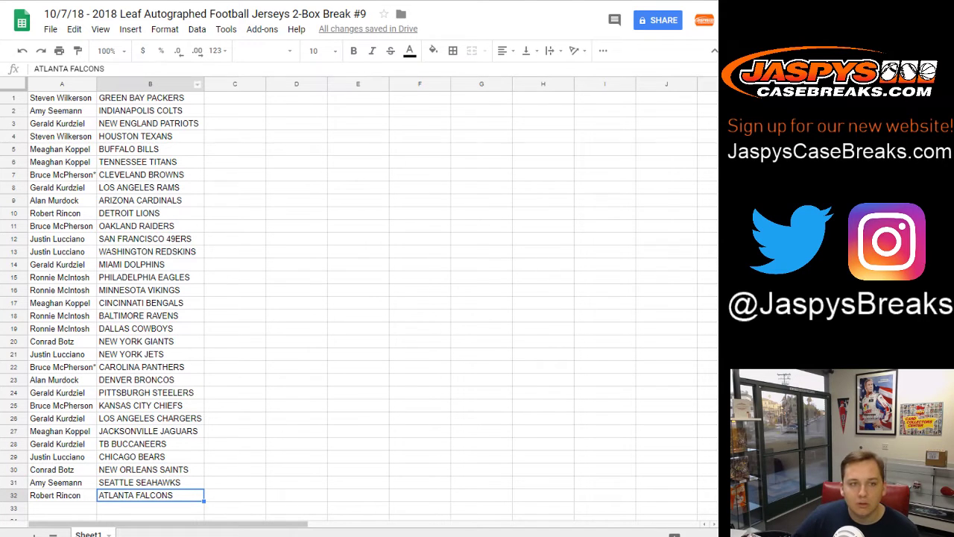
# Sort the whole sheet A to Z by the team column
pyautogui.click(198, 84)
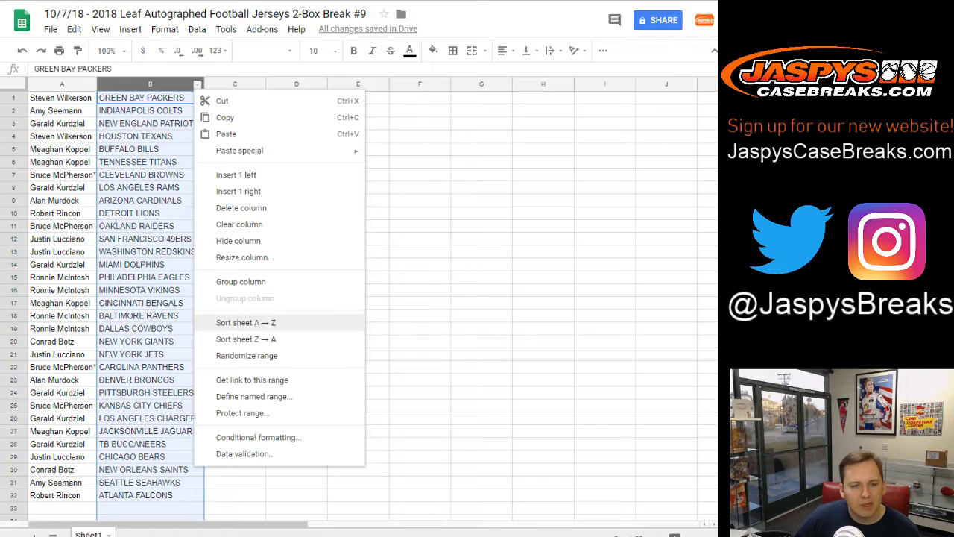
pyautogui.click(246, 322)
pyautogui.click(296, 226)
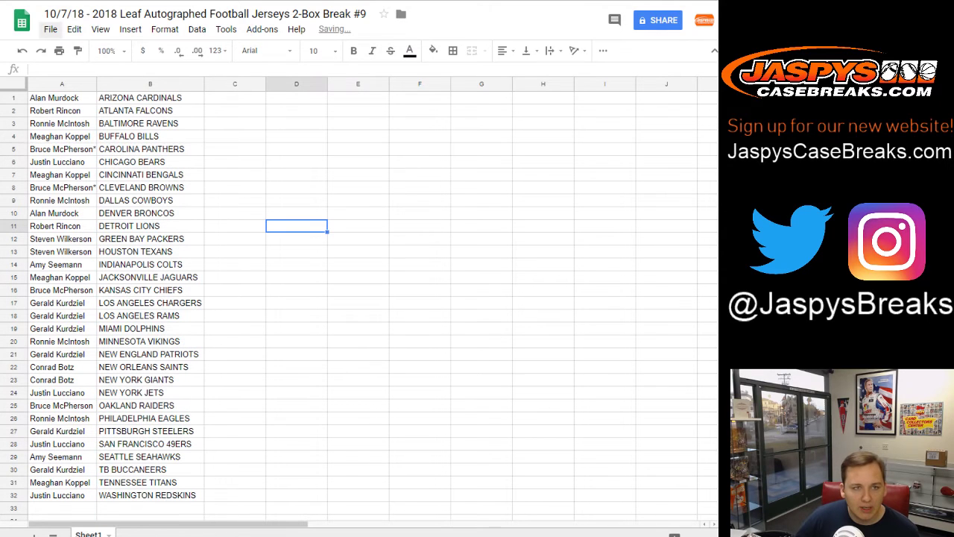
# Print the sheet in portrait orientation with the workbook title as a header
pyautogui.click(59, 50)
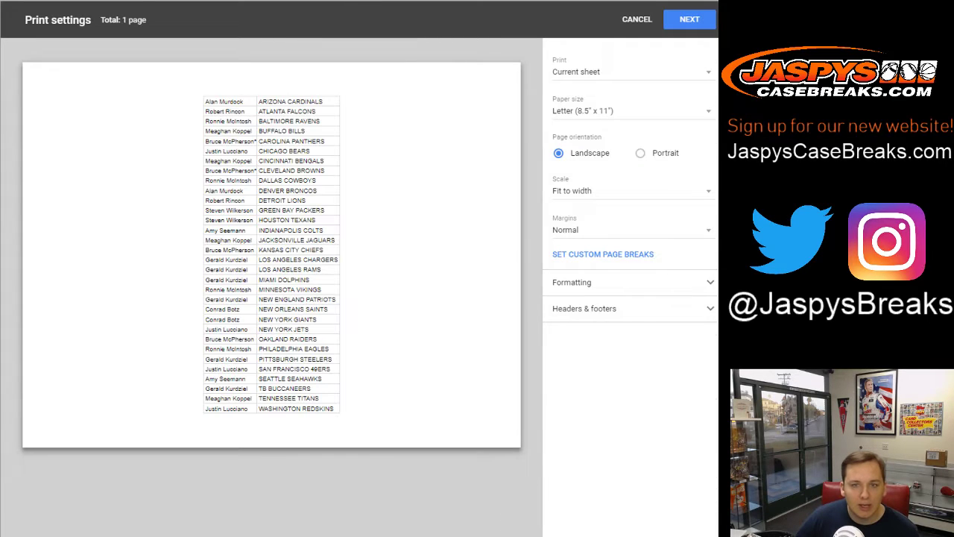
pyautogui.click(641, 153)
pyautogui.click(584, 308)
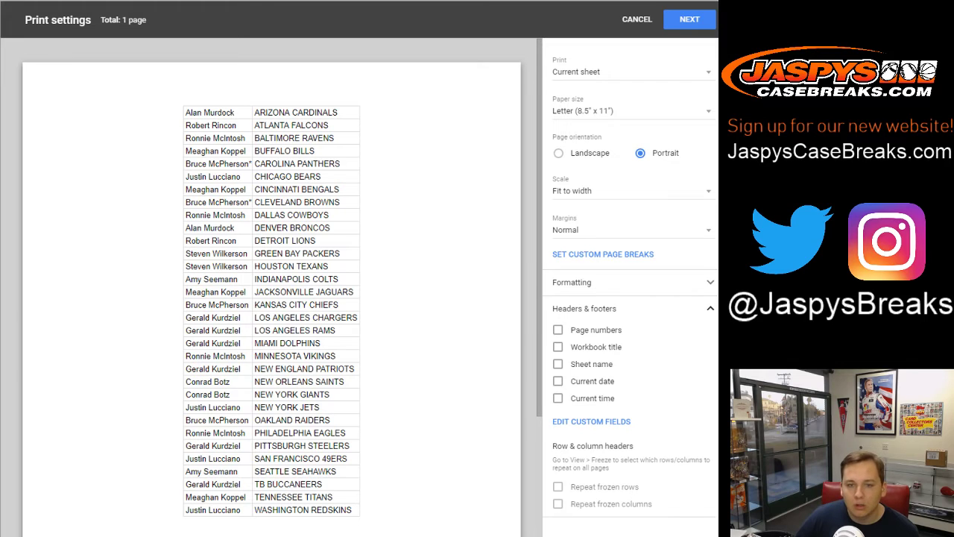
pyautogui.click(558, 347)
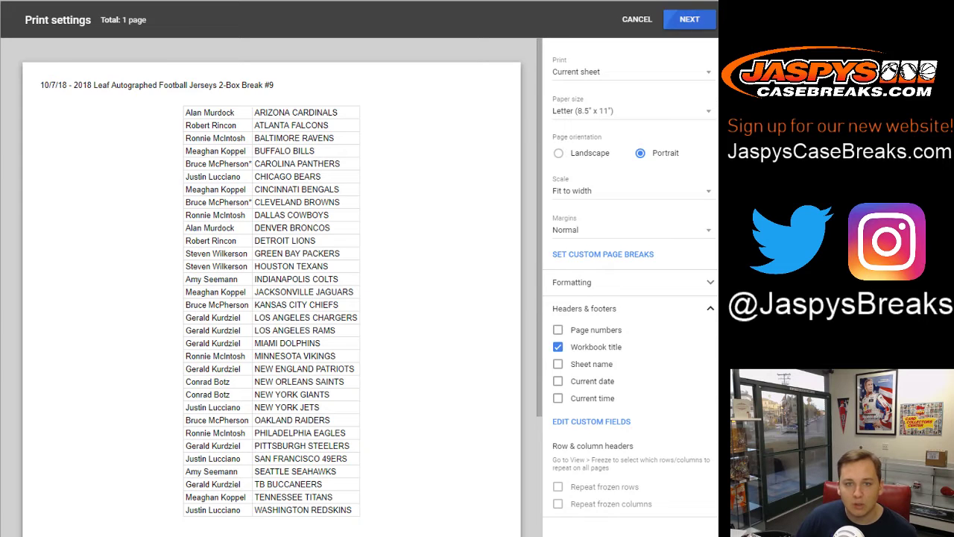
pyautogui.click(690, 19)
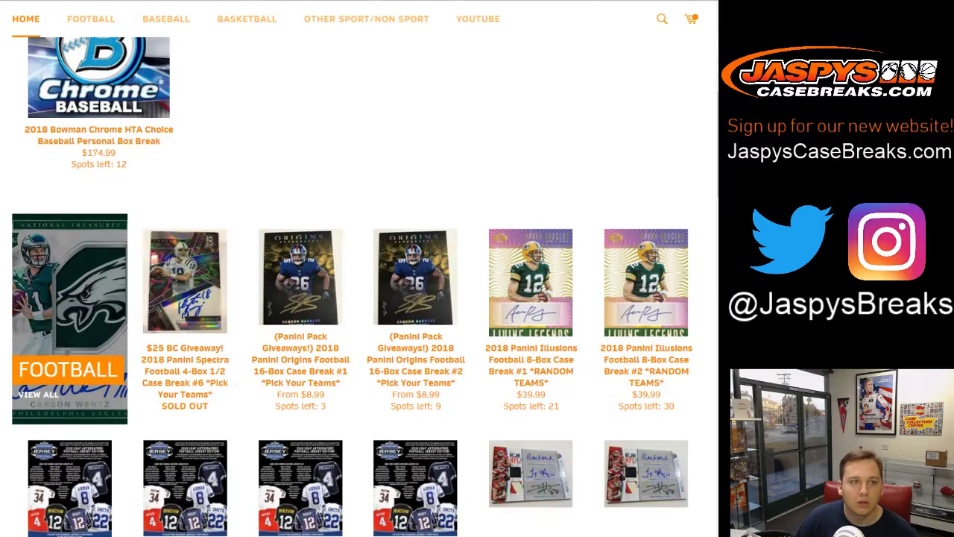
# Browse the store's Football and Baseball break listings, then go back to the sorted spreadsheet
pyautogui.scroll(-3, 300, 149)
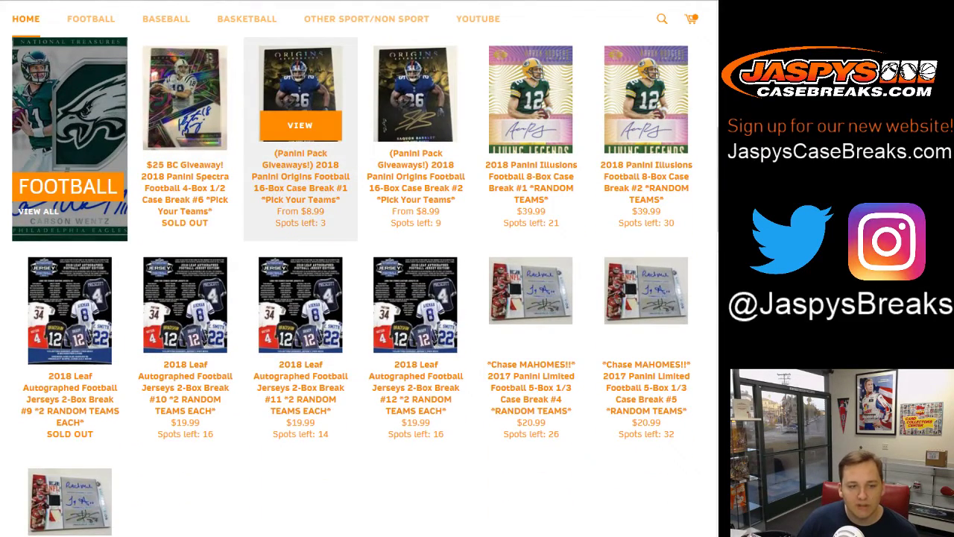
pyautogui.scroll(8, 300, 149)
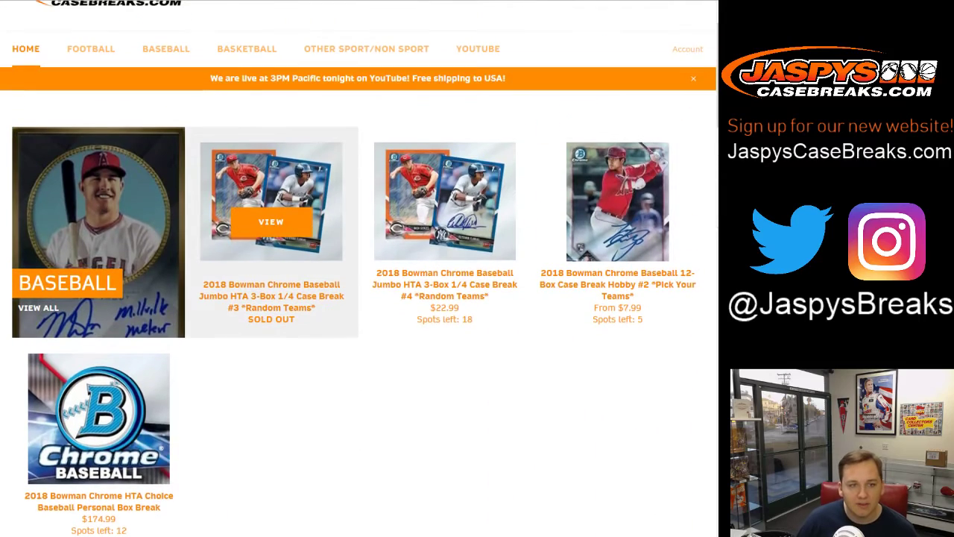
pyautogui.scroll(-3, 271, 222)
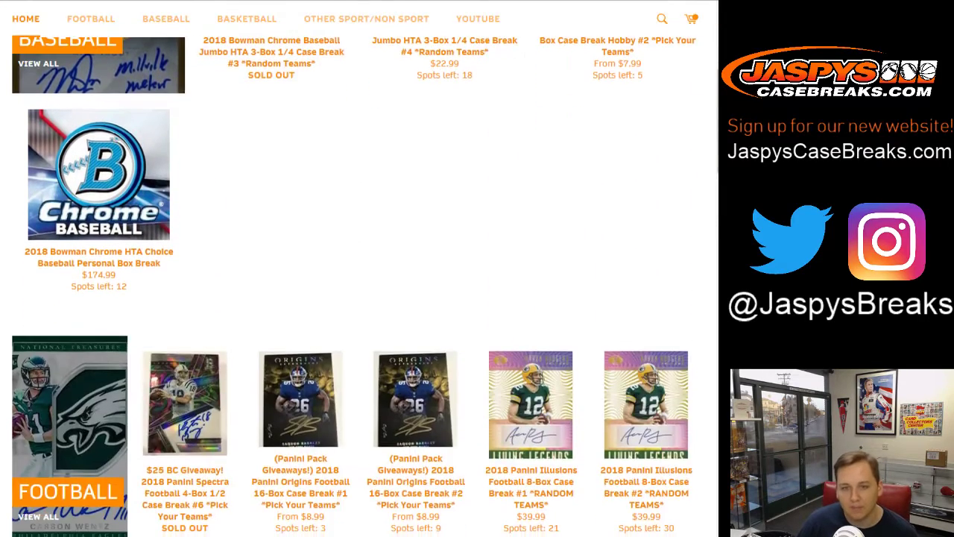
pyautogui.scroll(2, 354, 283)
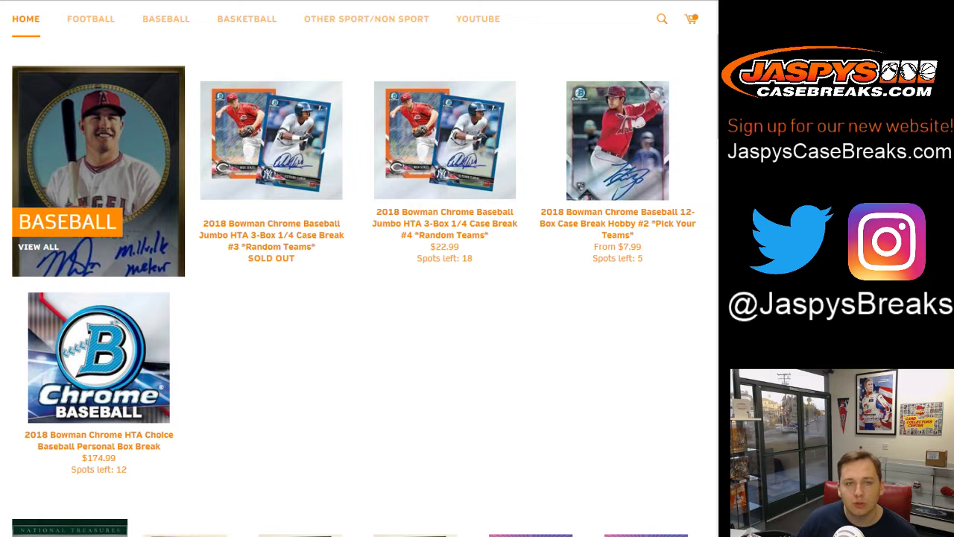
pyautogui.hotkey('ctrl', 'Tab')
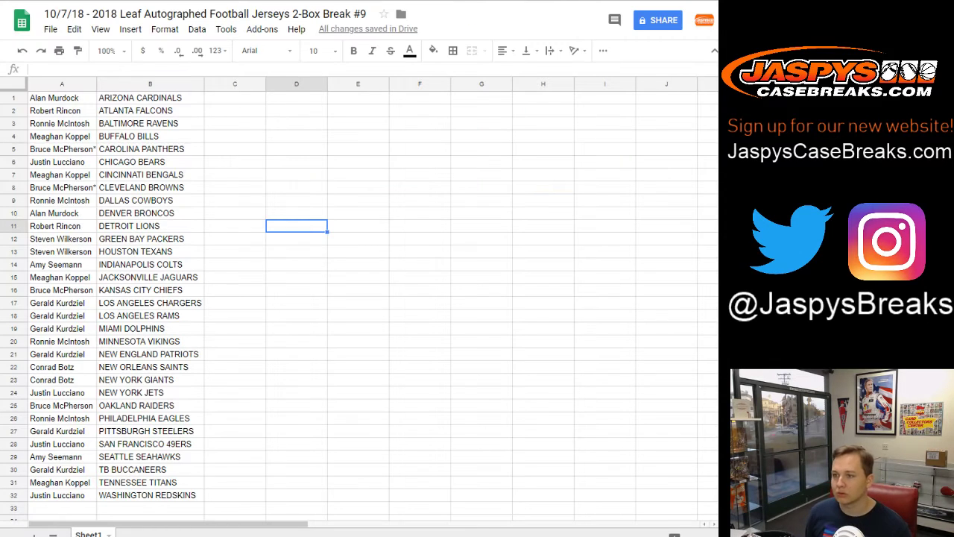